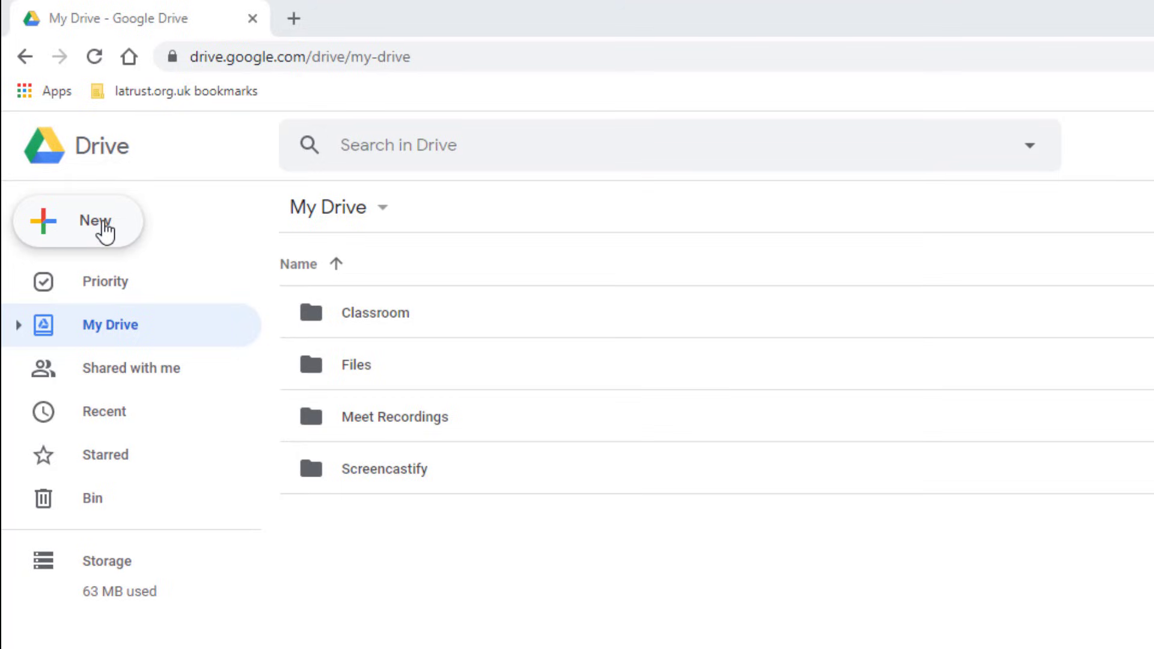
Open the New menu in My Drive to show folder, upload and Docs options.
click(100, 226)
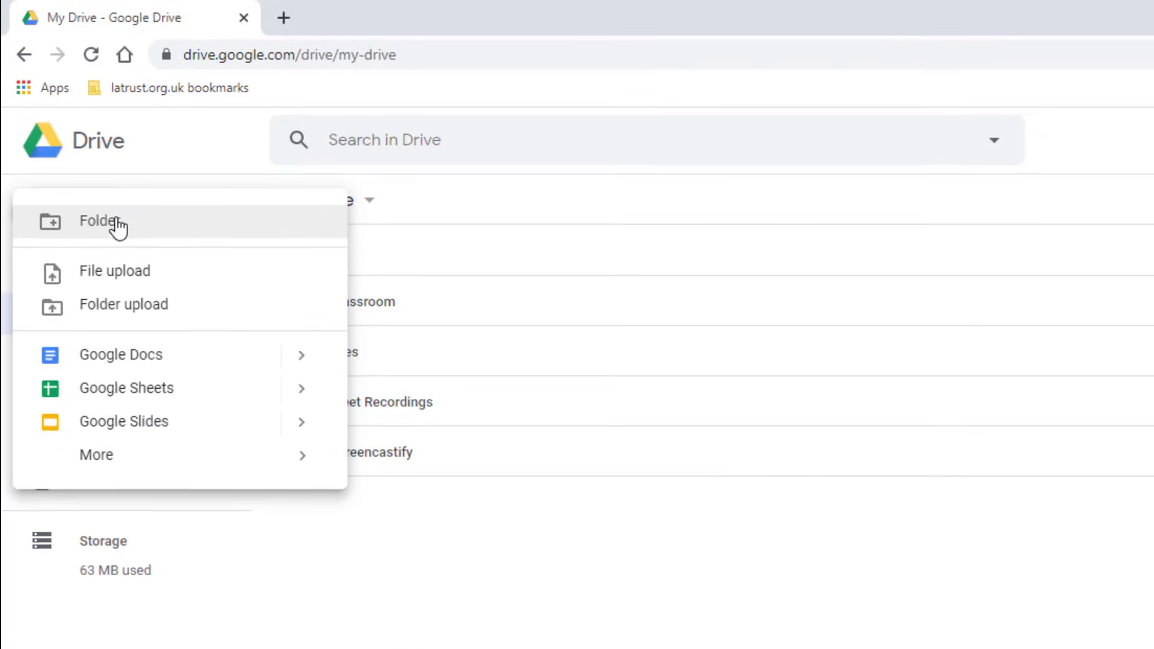
Create a new folder called 'Training' in My Drive.
click(67, 129)
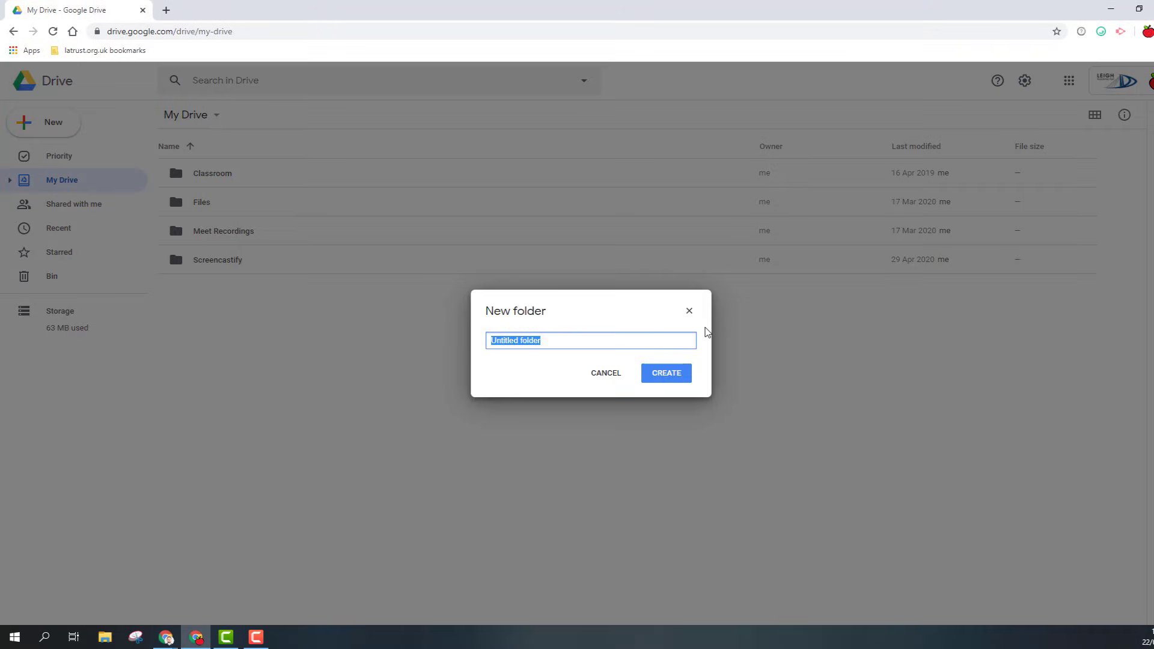
text(Training)
key(Return)
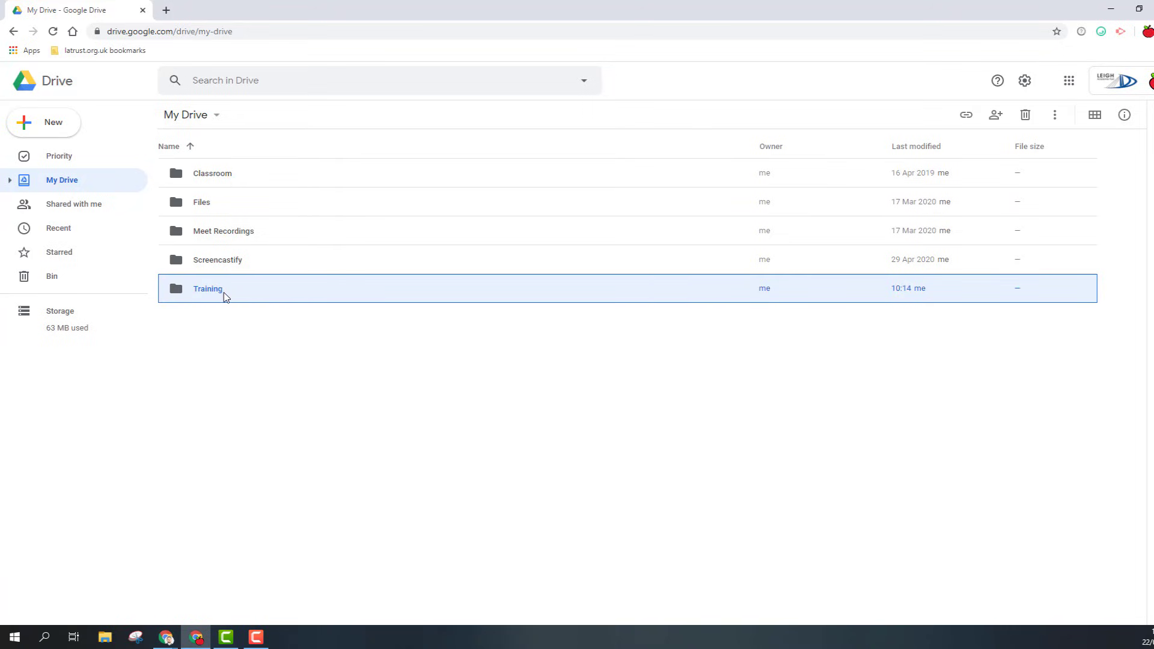
Change the Training folder's colour to green, dismissing the More actions menu.
click(207, 295)
right_click(207, 295)
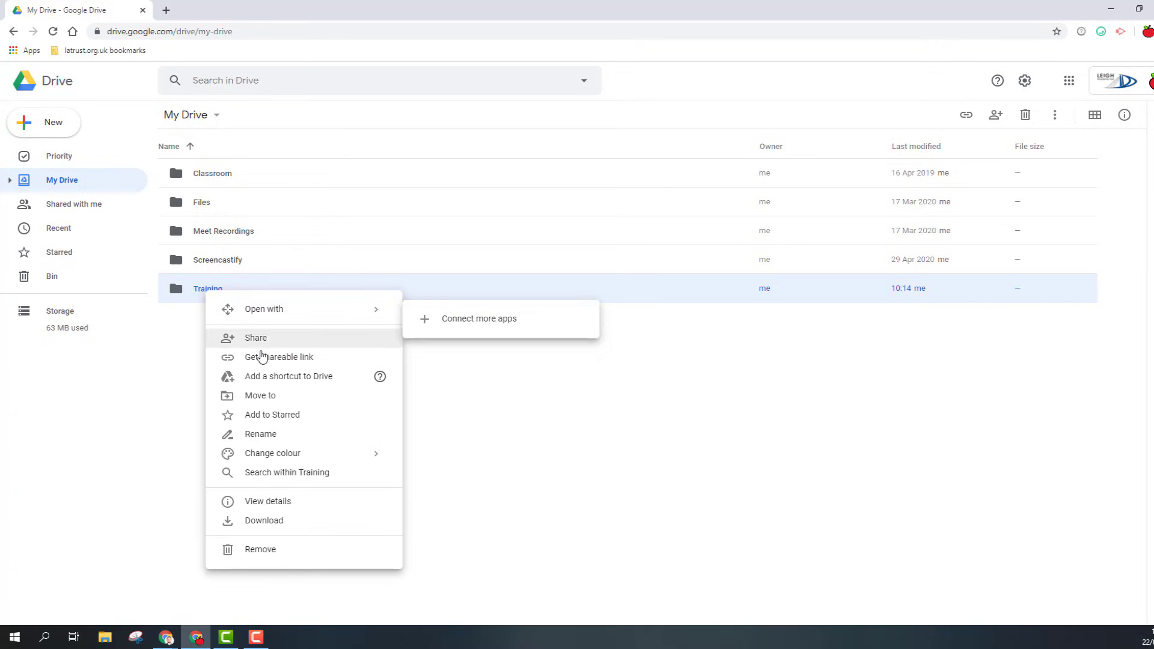
mouse_move(273, 452)
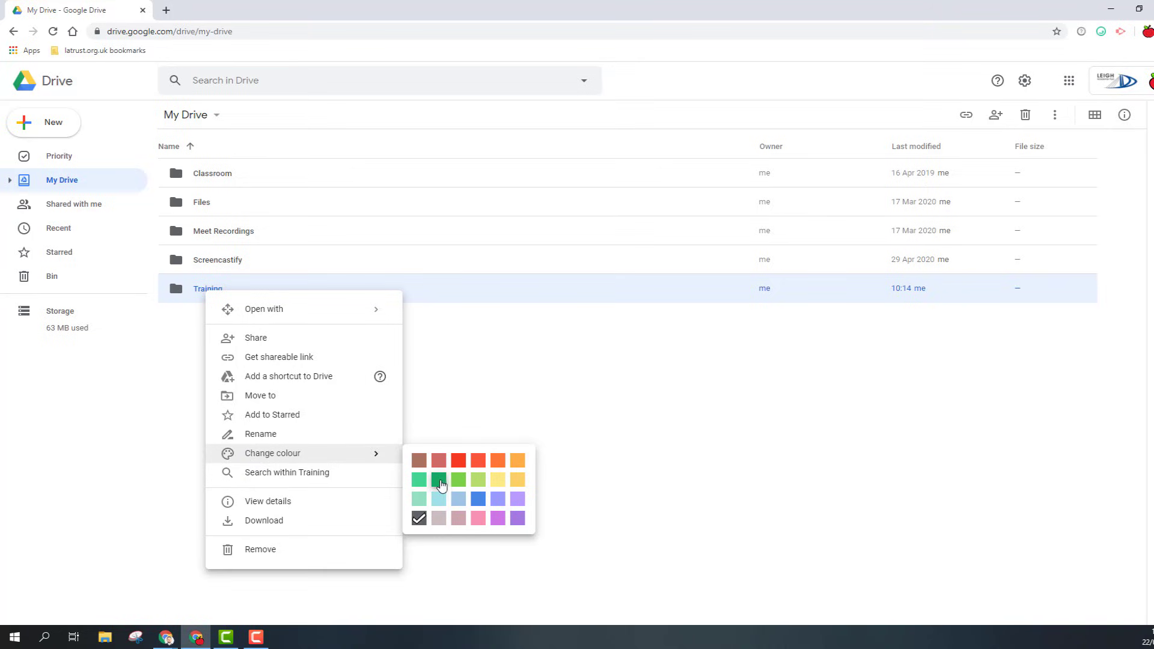
click(438, 480)
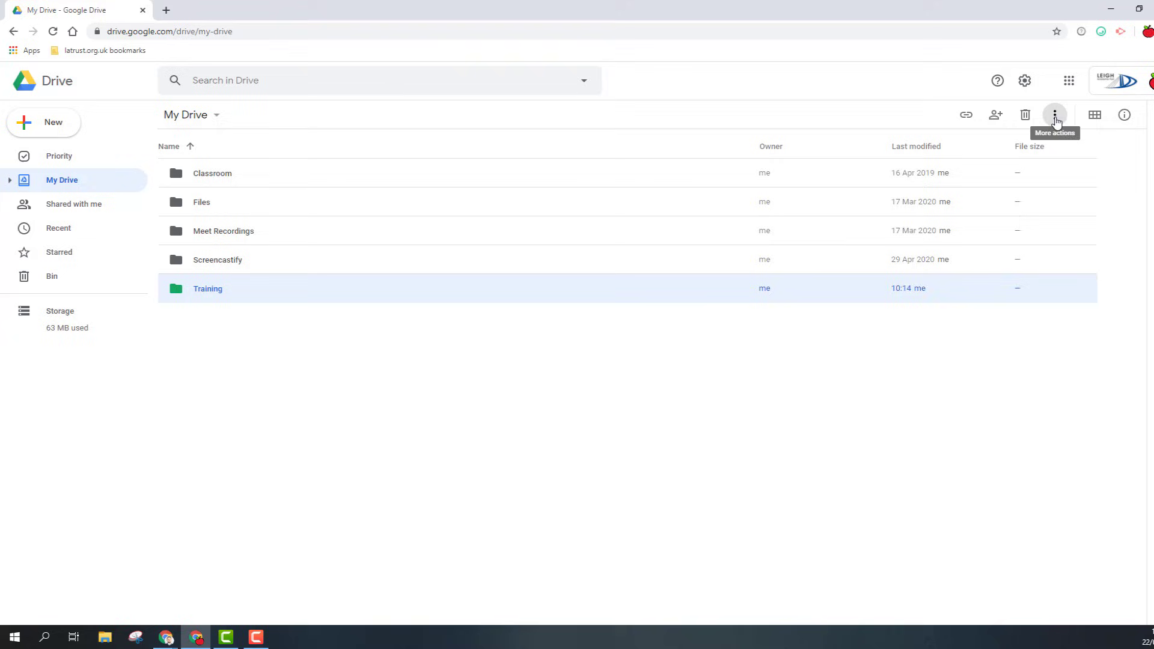
click(1055, 116)
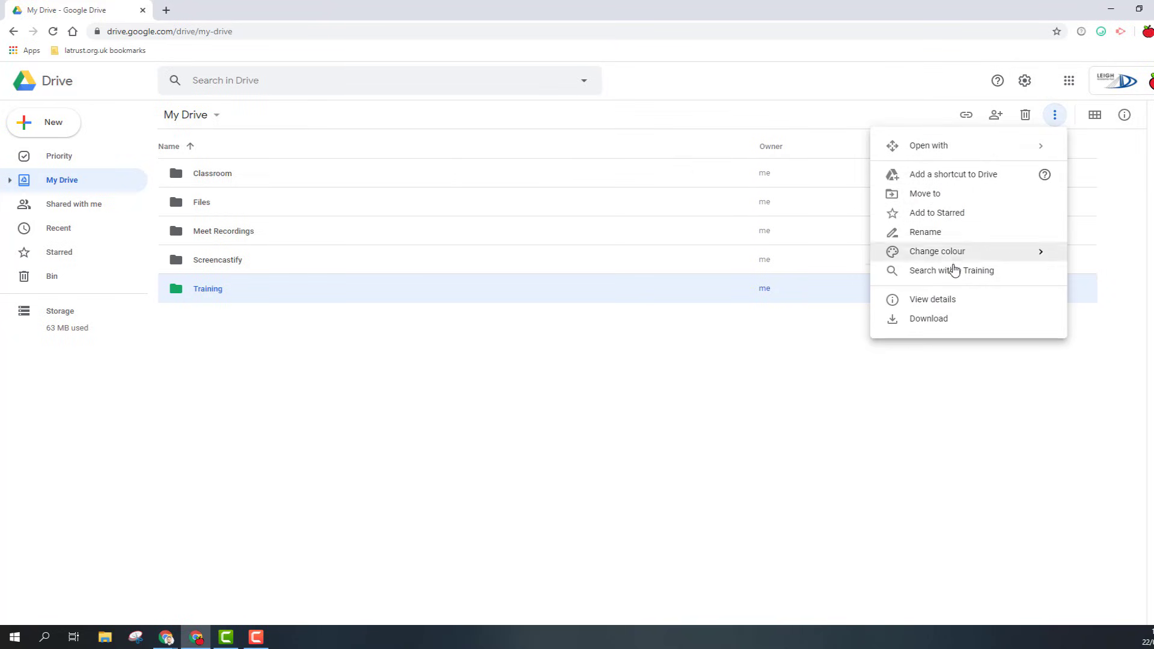
click(204, 325)
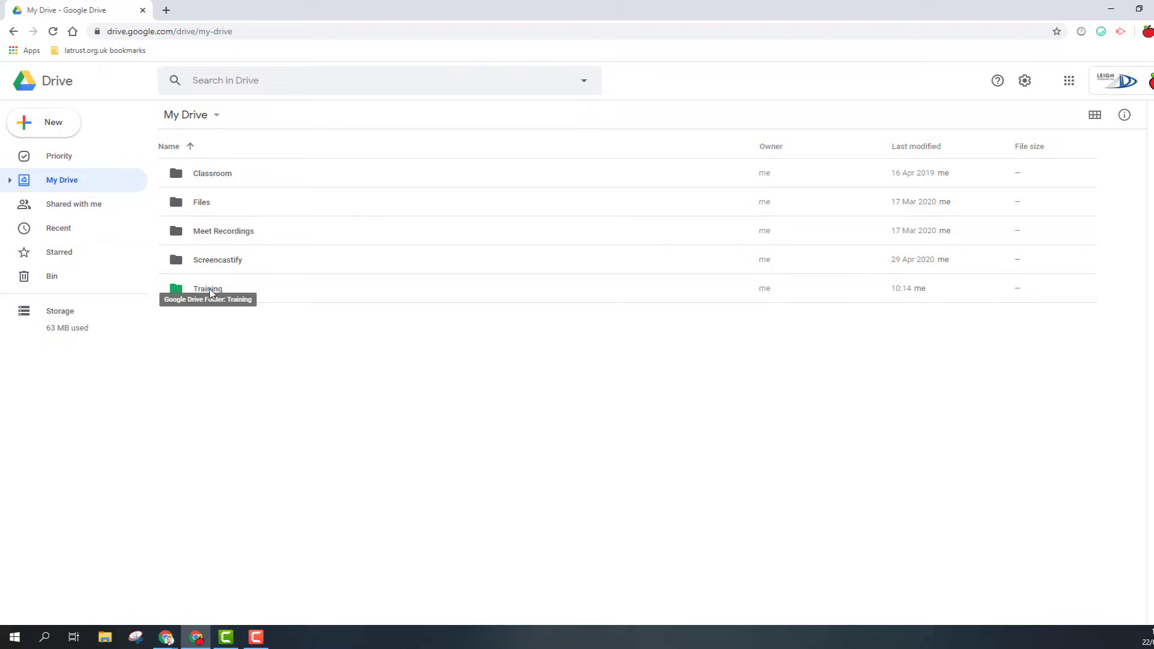
Create a blank Google Docs document from inside the Training folder.
double_click(210, 292)
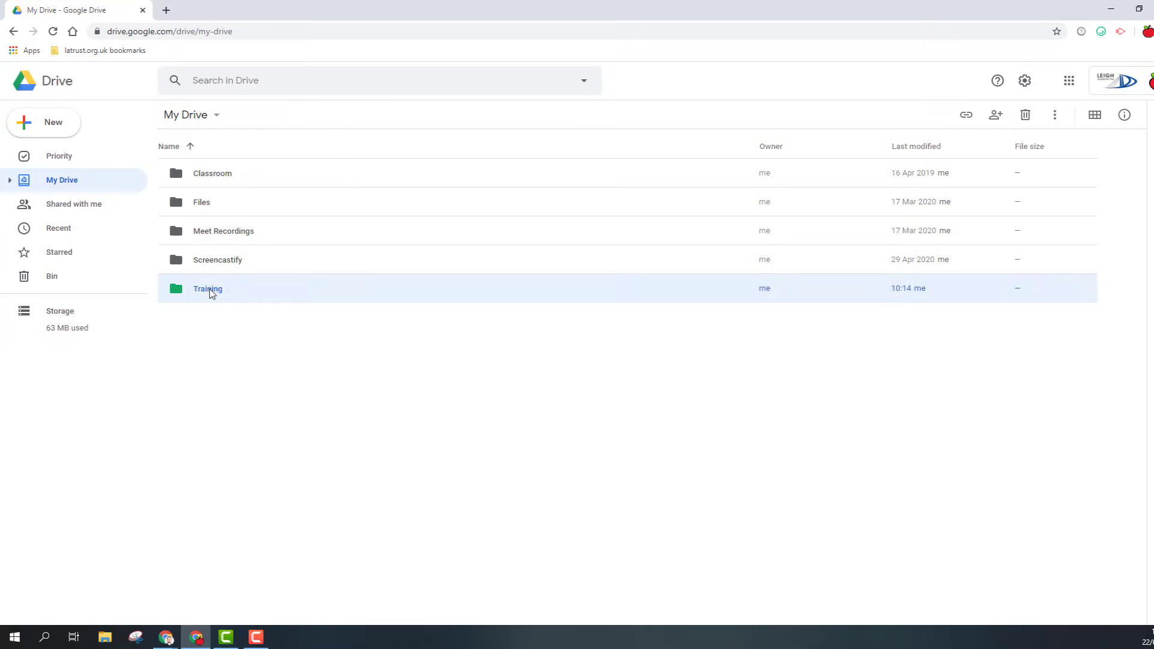
click(52, 129)
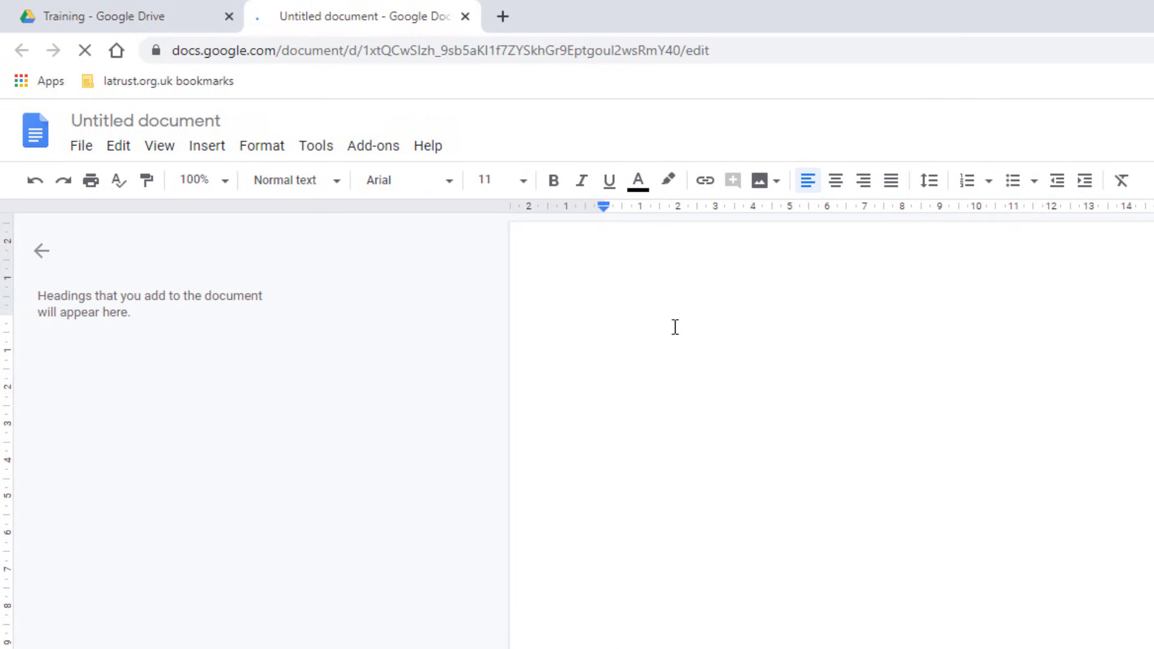
text(This )
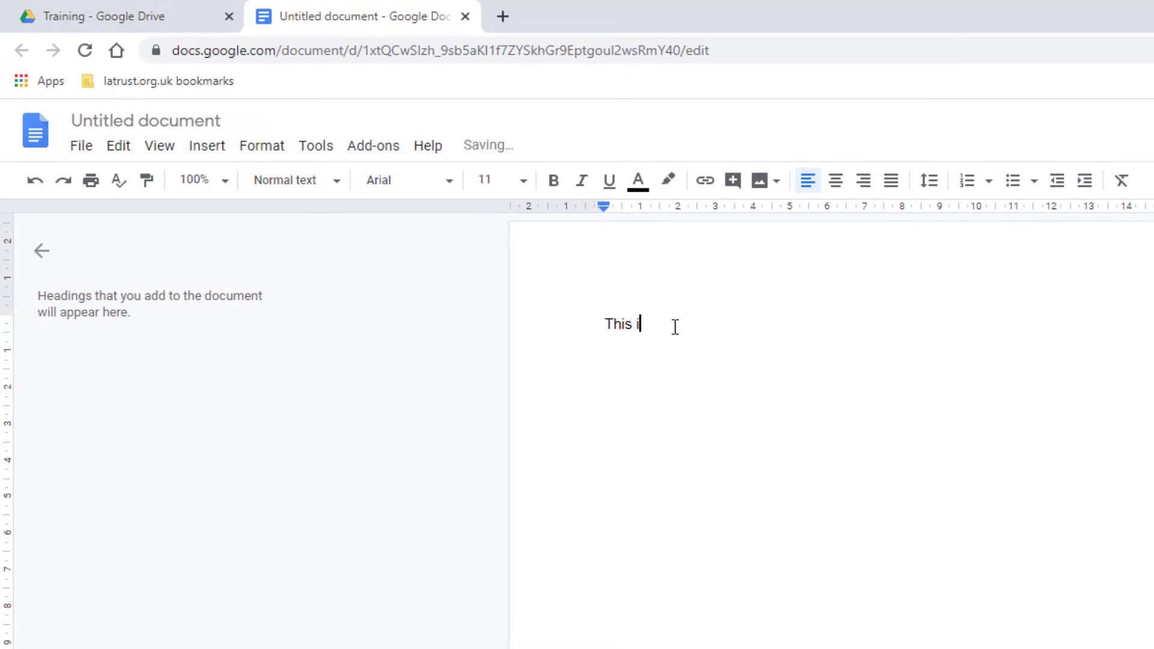
text(is my traini)
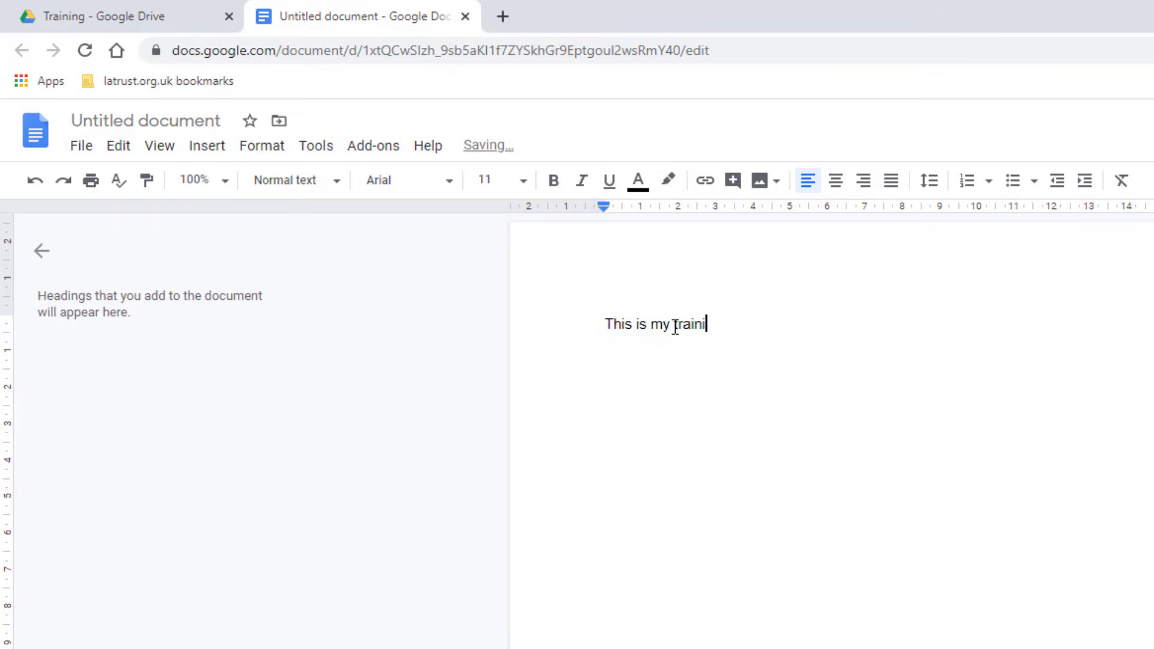
text(ng doc)
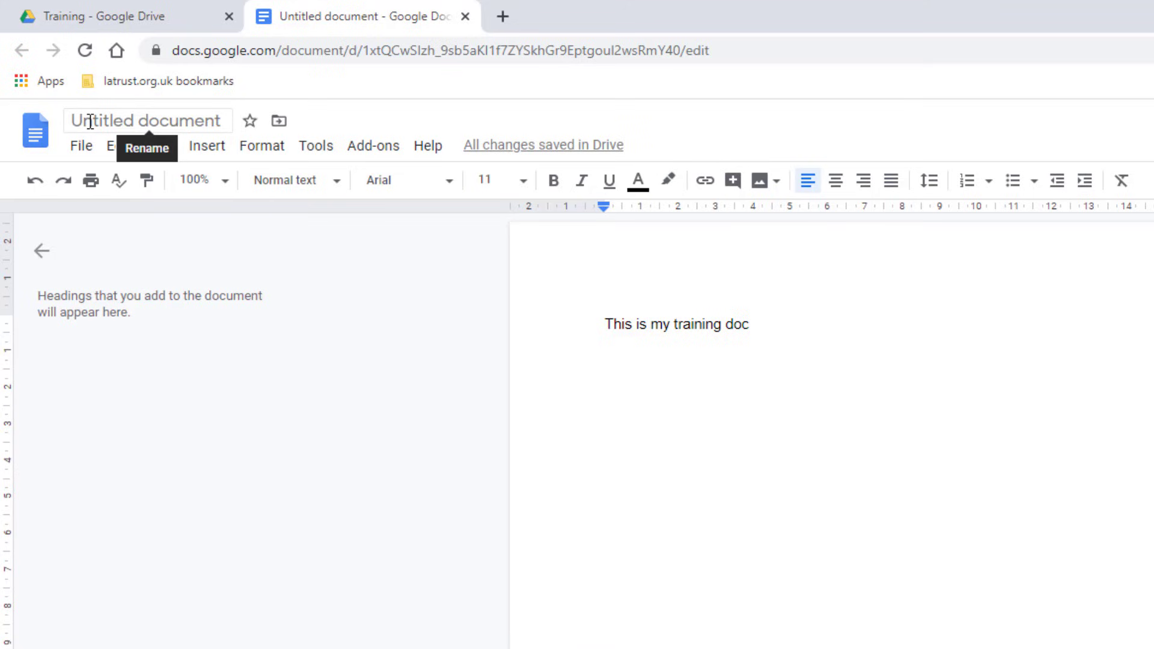
Title the blank document 'Daniel's doc' and close its tab.
click(89, 121)
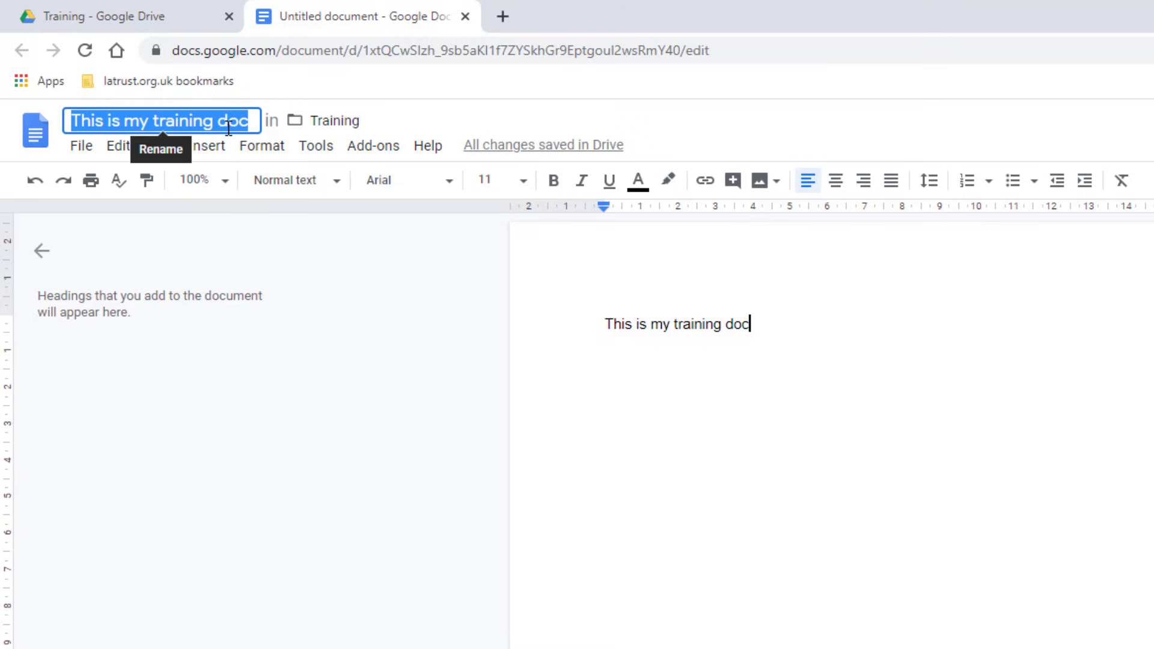
text(Danie)
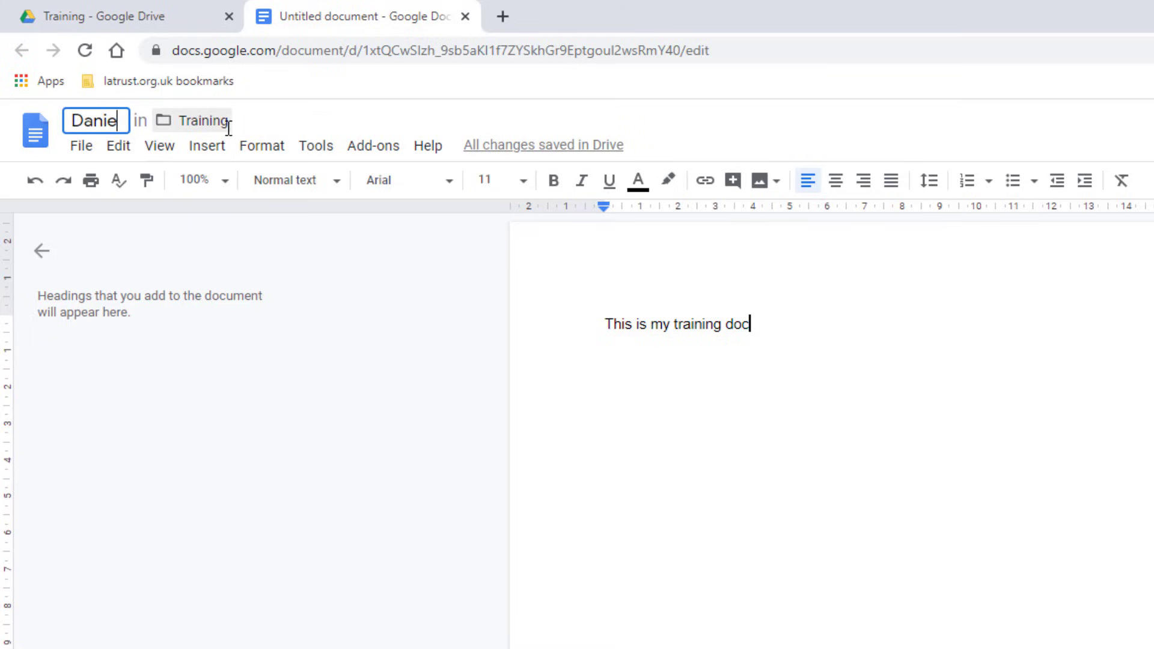
text(l's doc)
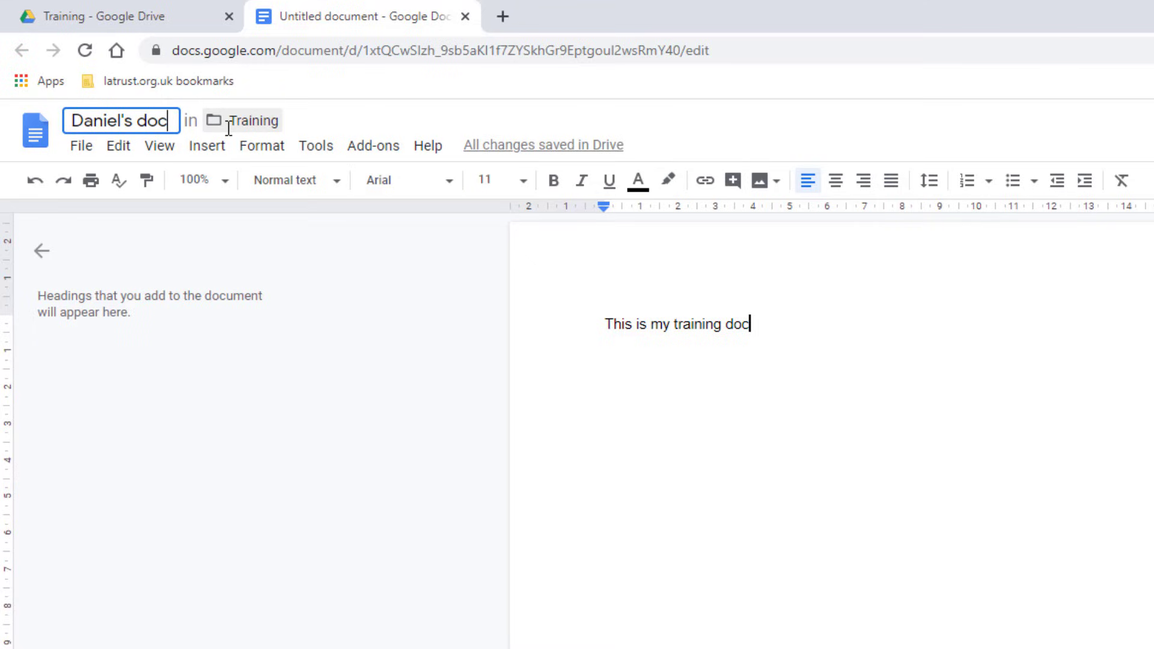
click(590, 361)
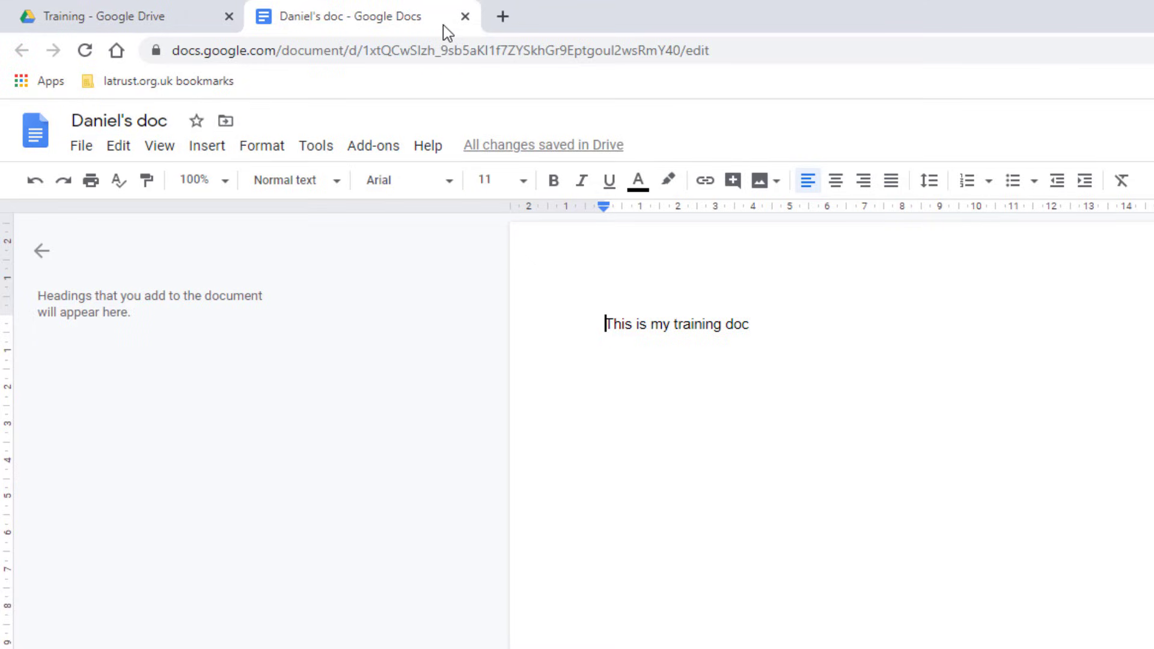
click(465, 17)
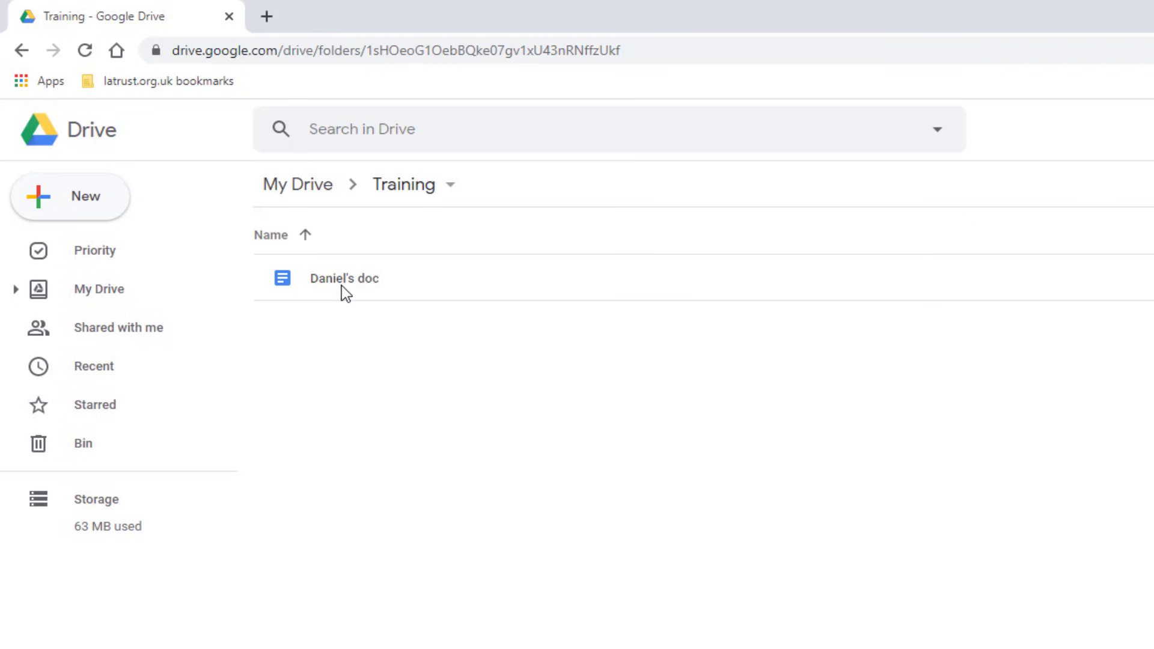
Create 'Copy of Daniel's doc' in the Training folder with Make a copy.
right_click(219, 179)
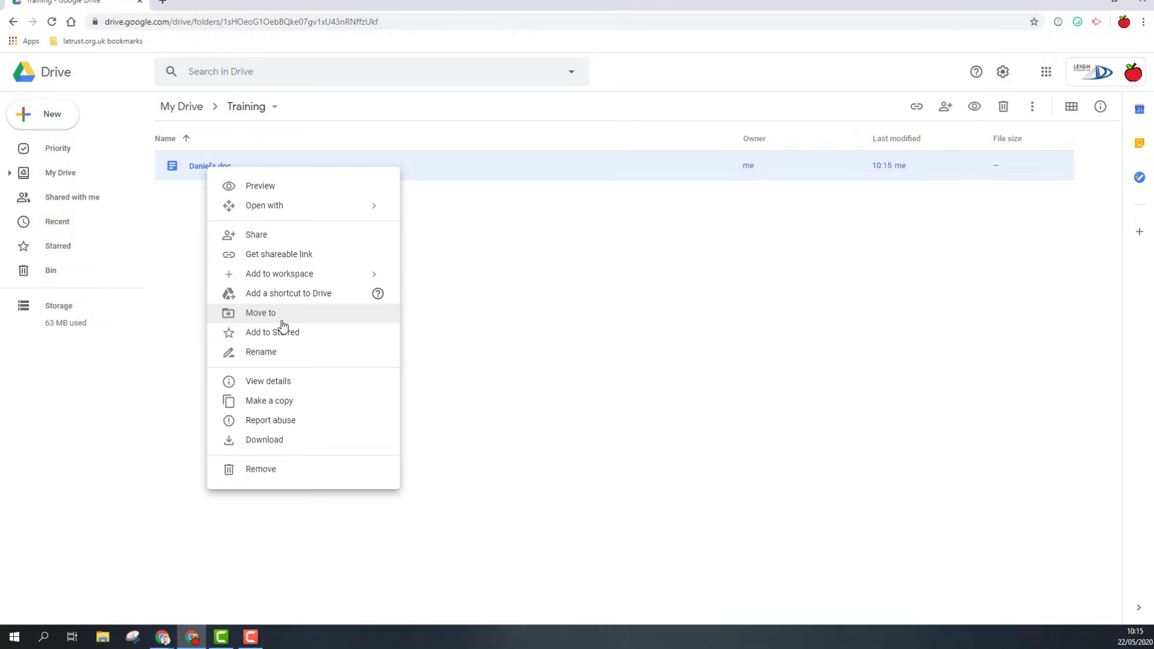
click(261, 409)
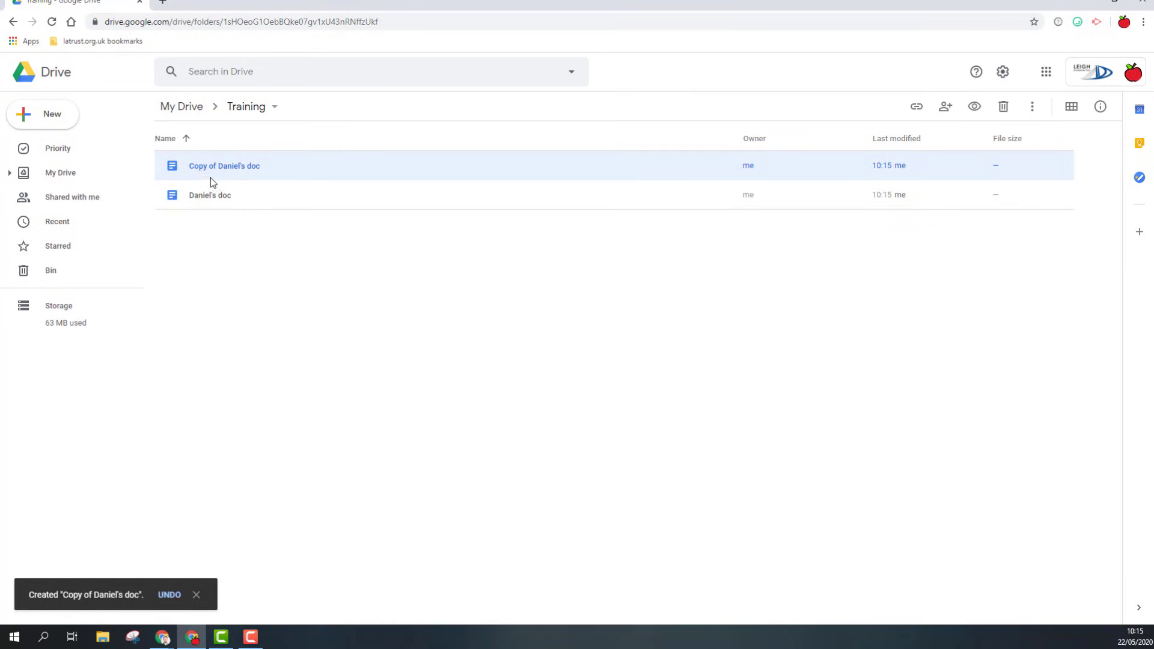
Rename 'Copy of Daniel's doc' to 'New doc'.
right_click(227, 167)
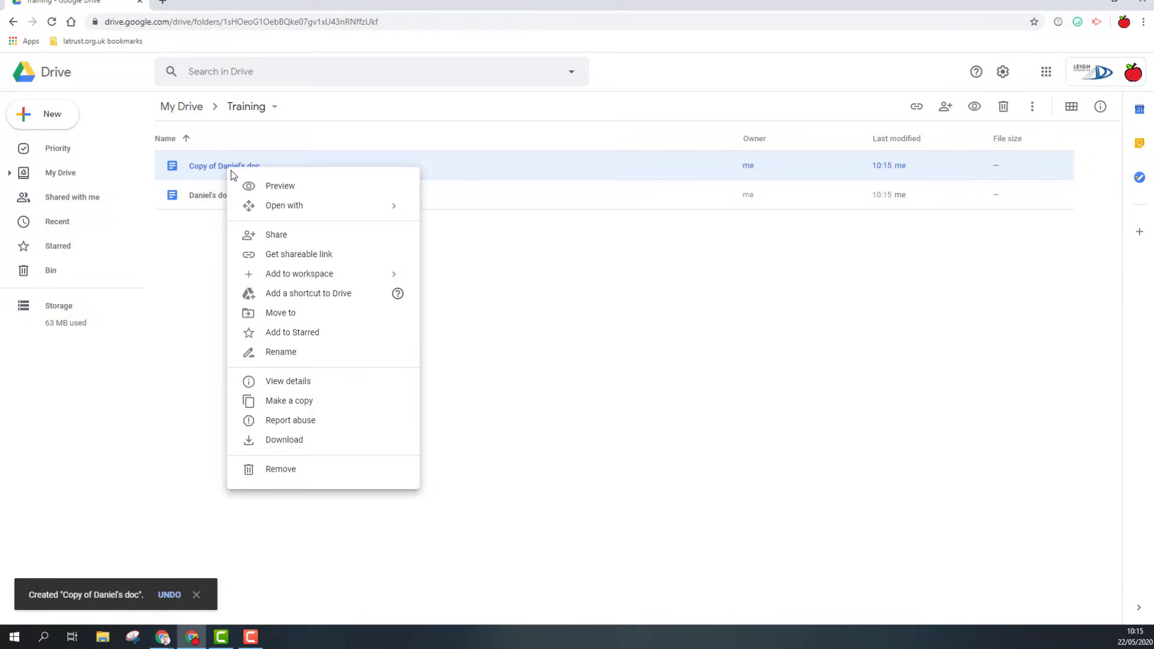
click(281, 353)
text(New)
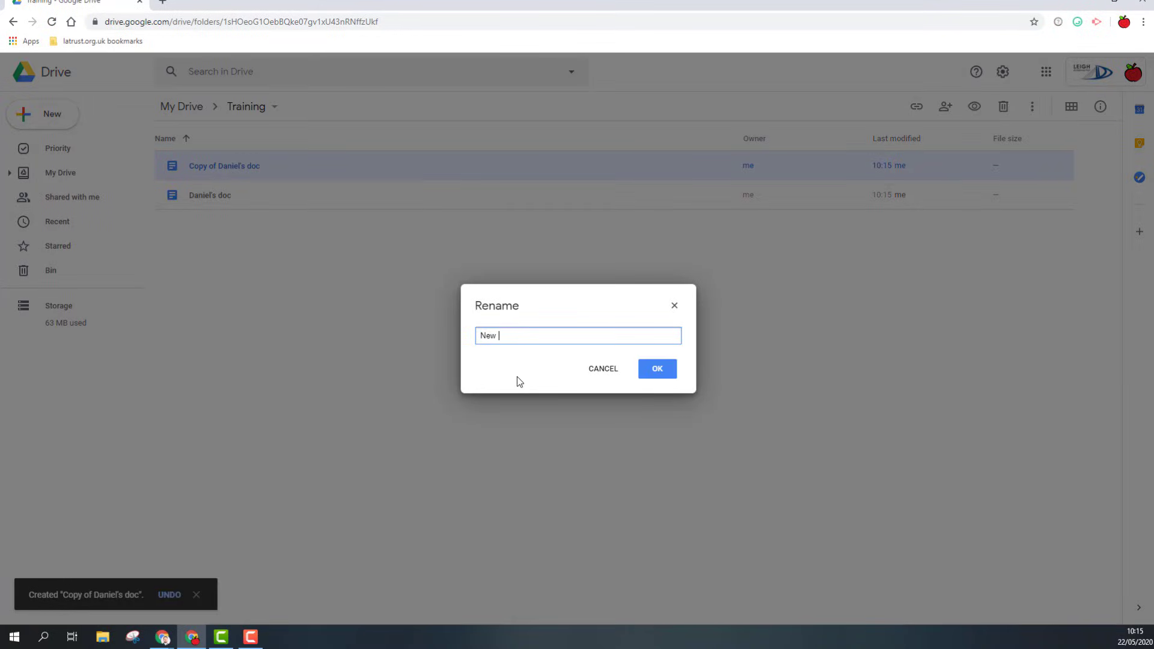
text( doc)
key(Return)
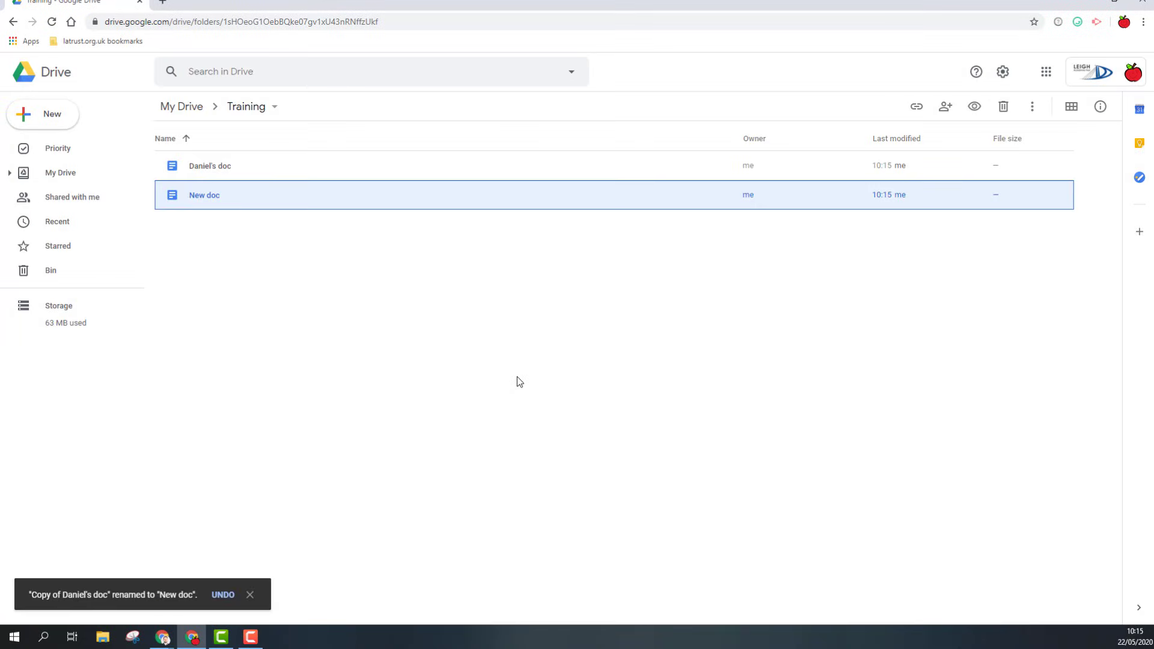
Remove the Training folder from My Drive to the Bin.
click(185, 108)
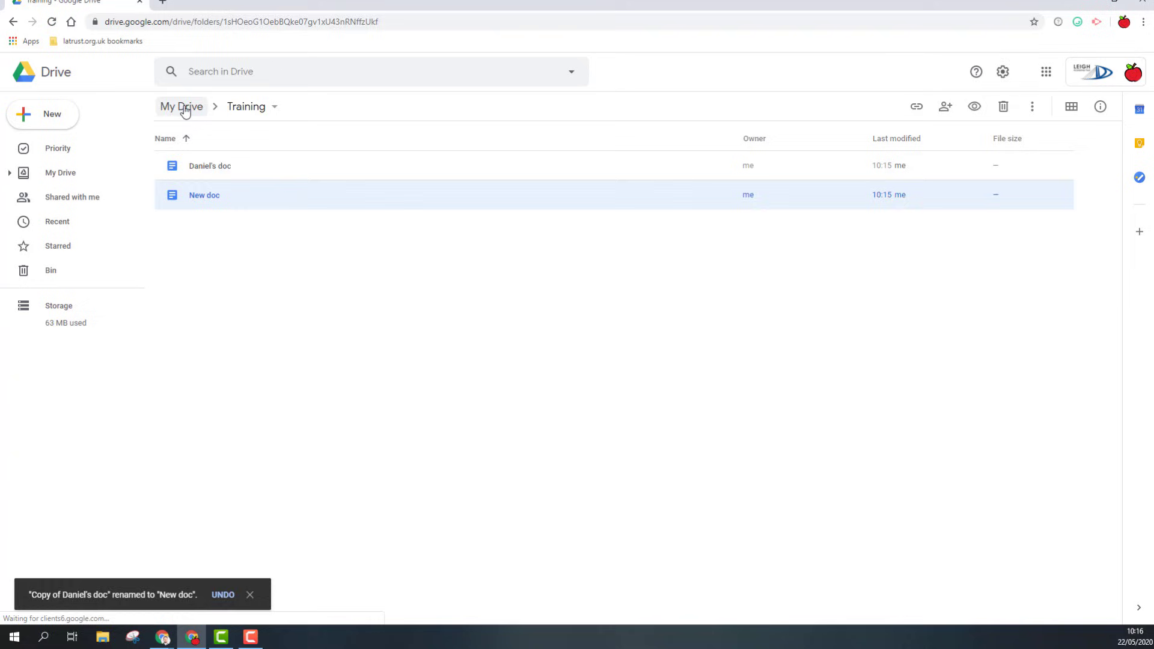
right_click(198, 288)
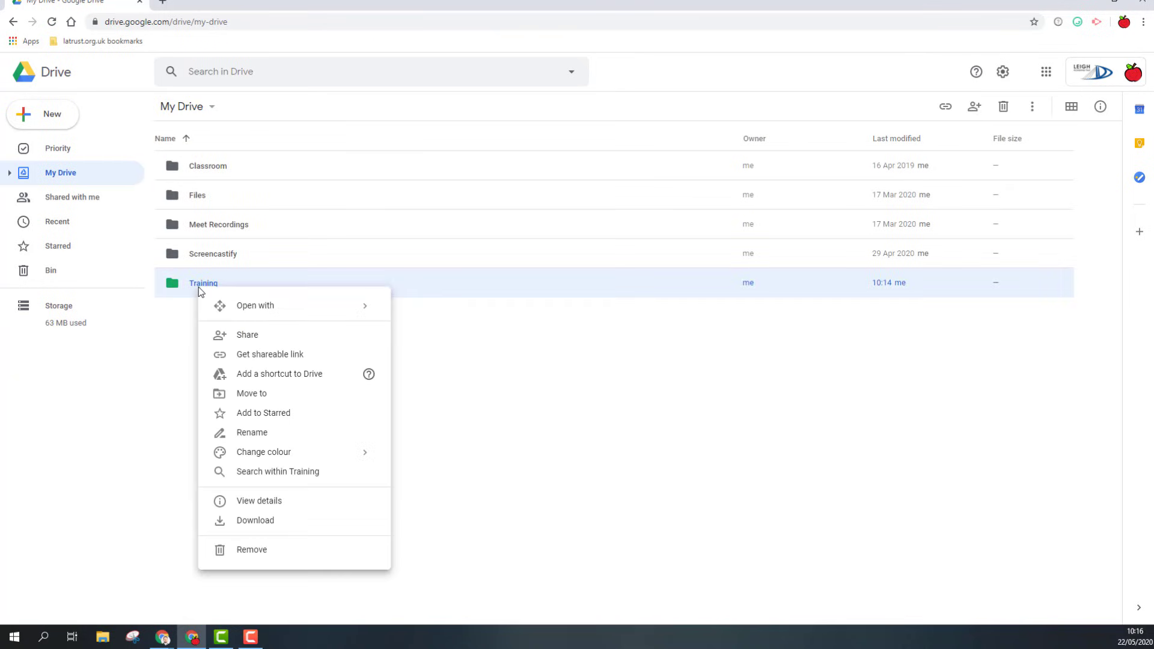
click(252, 551)
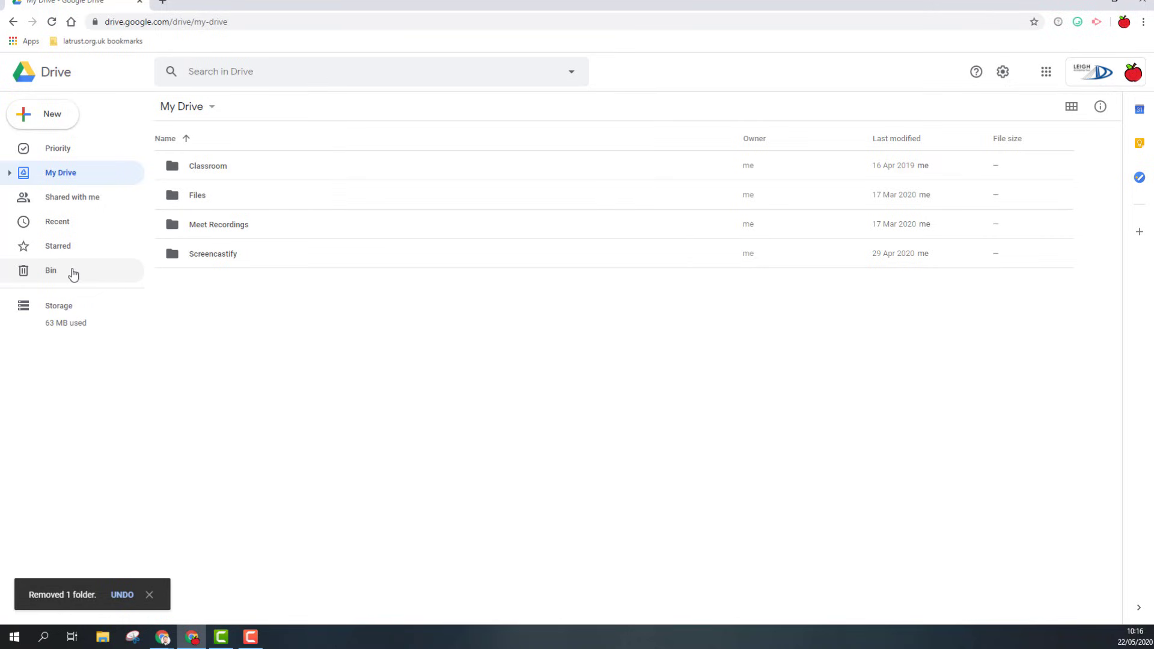
In the Bin, show the Training folder's Restore and Delete forever options.
click(73, 274)
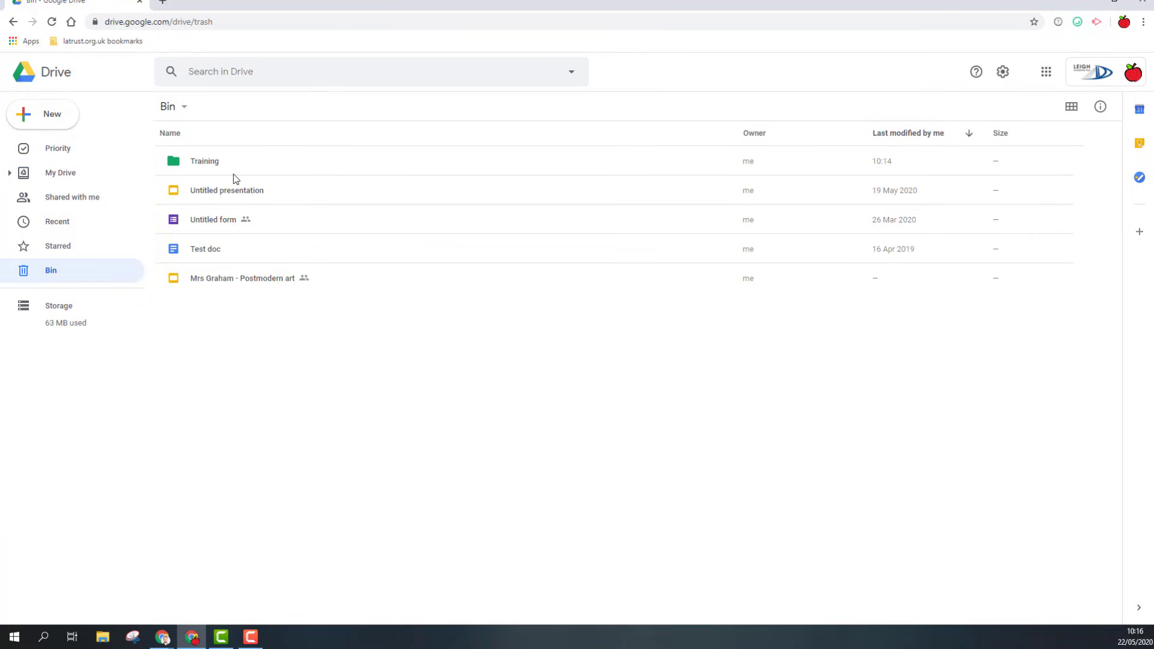
click(204, 159)
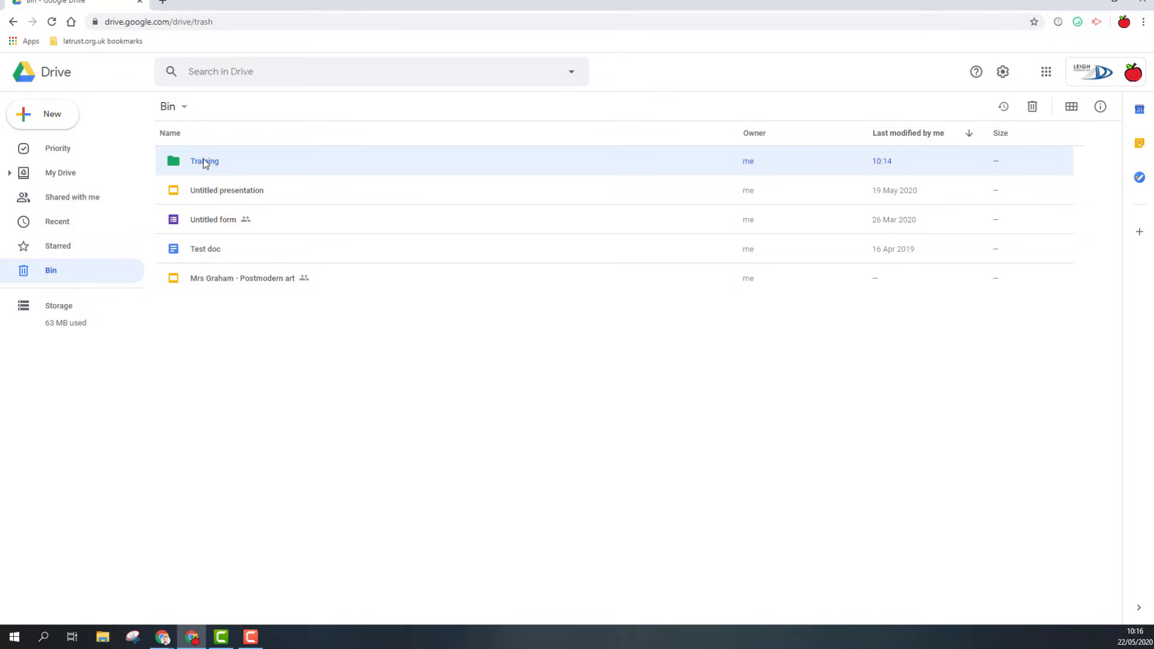
right_click(198, 162)
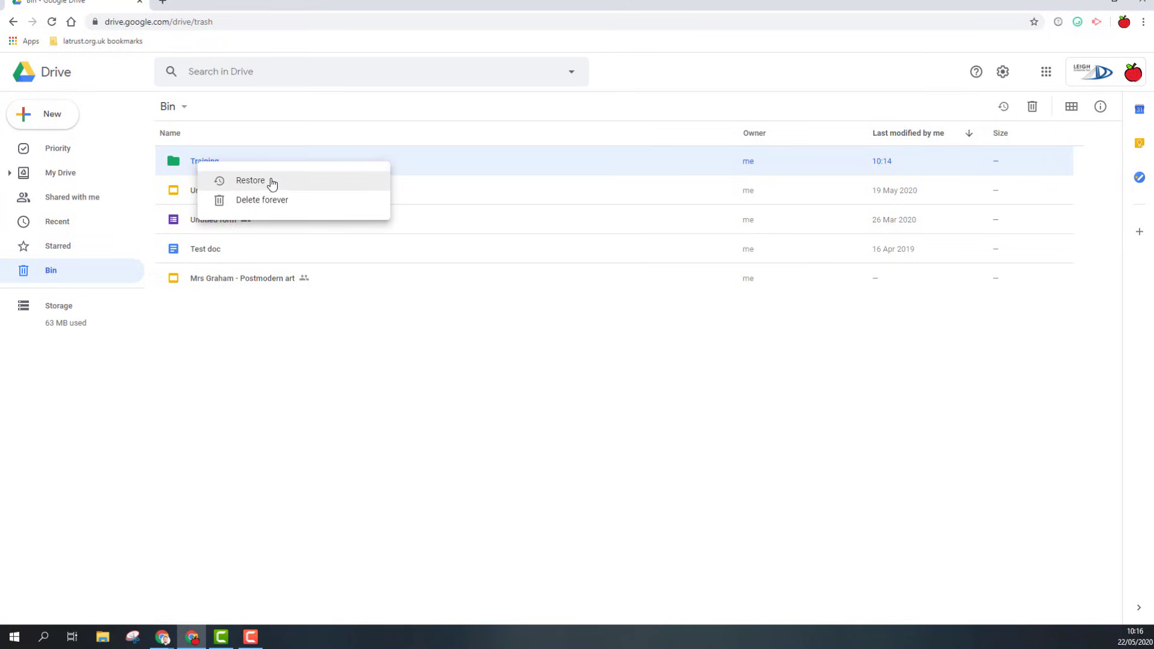